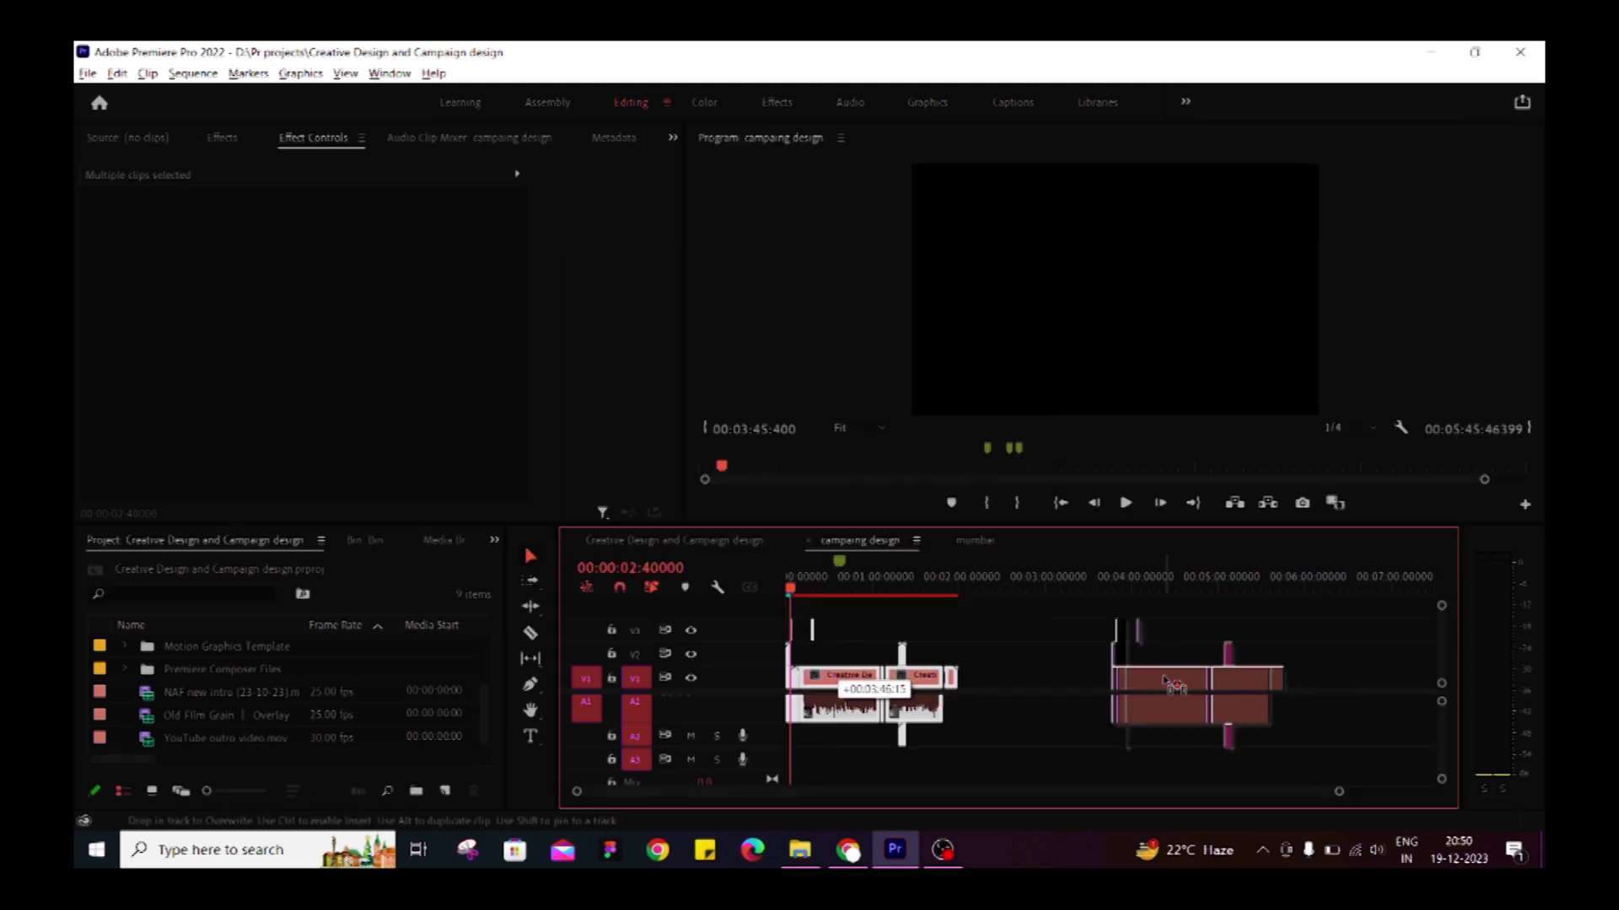
Step: Alt-drag the selected clips to about 00:04:00 in the campaign design sequence to duplicate them
{"action": "left_click_drag", "start_coordinate": [1176, 686], "coordinate": [1176, 686]}
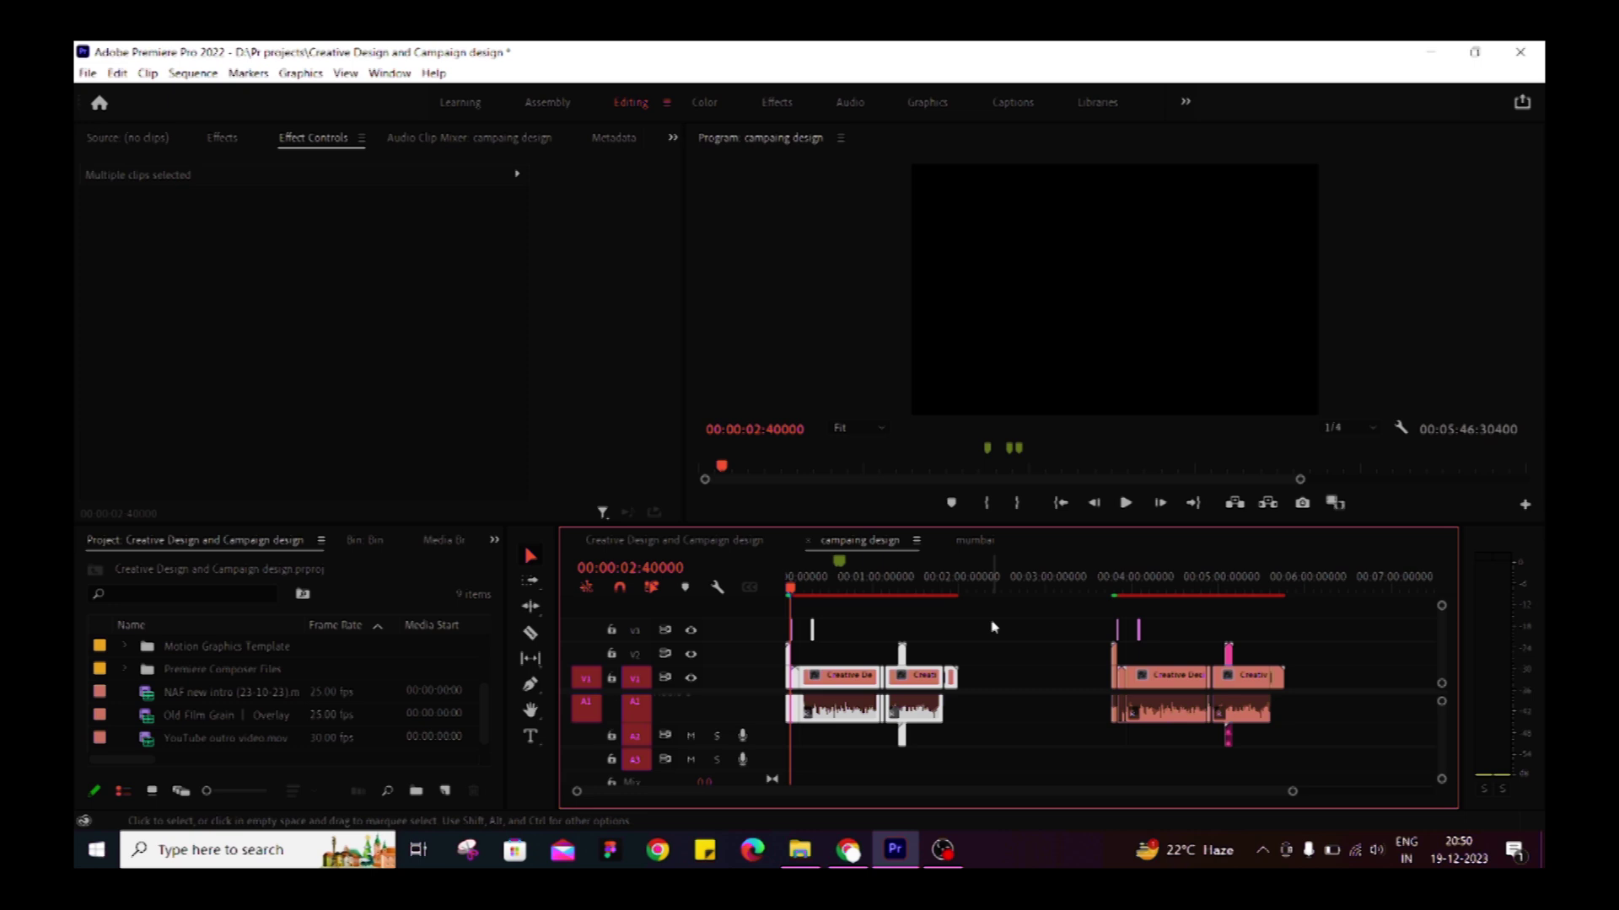
{"action": "right_click", "coordinate": [835, 674]}
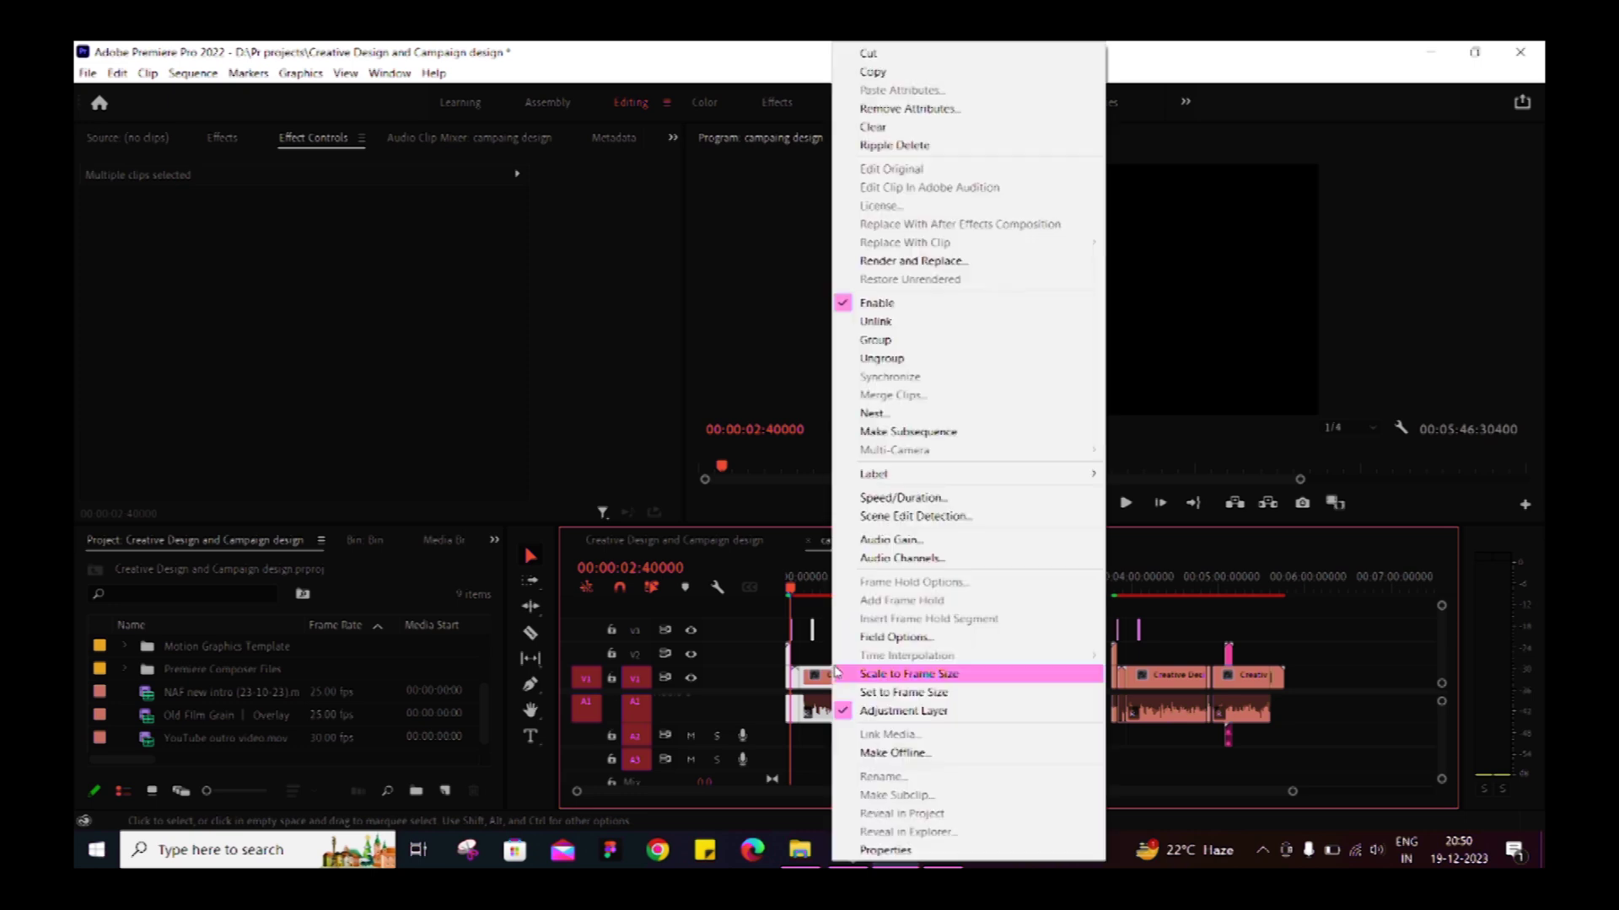